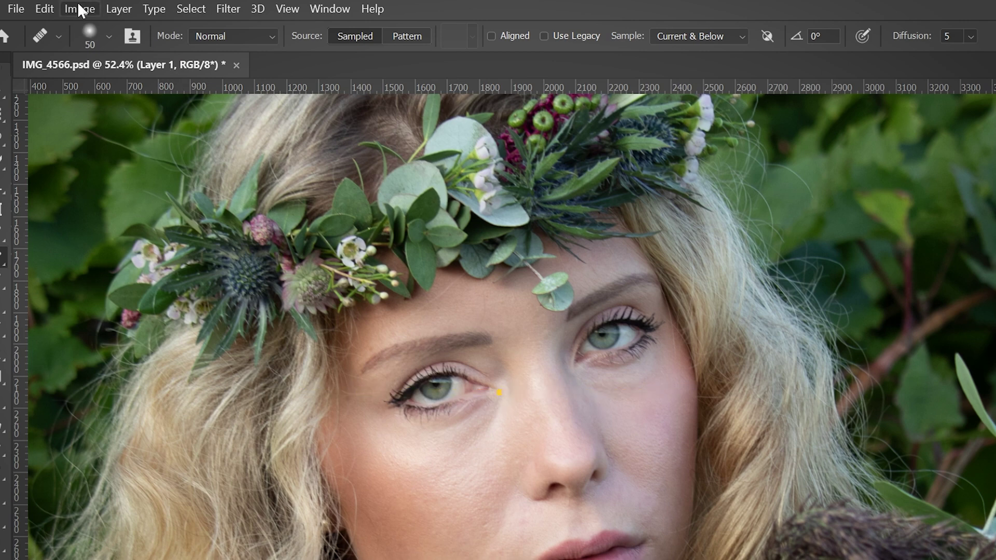
# - Invert the colours of Layer 1 and set its blend mode to Vivid Light
pyautogui.moveTo(106, 52)
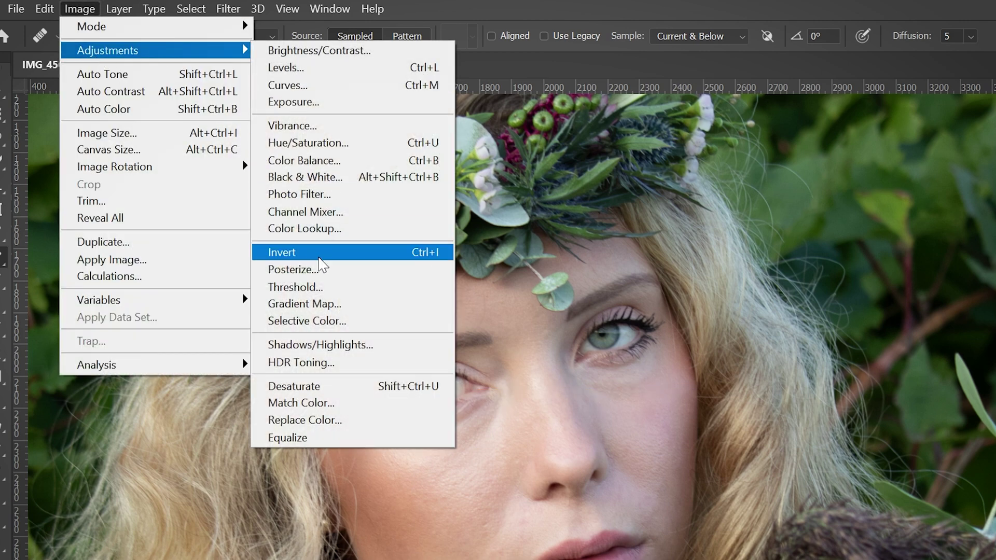
pyautogui.click(281, 252)
pyautogui.hotkey('ctrl', 'z')
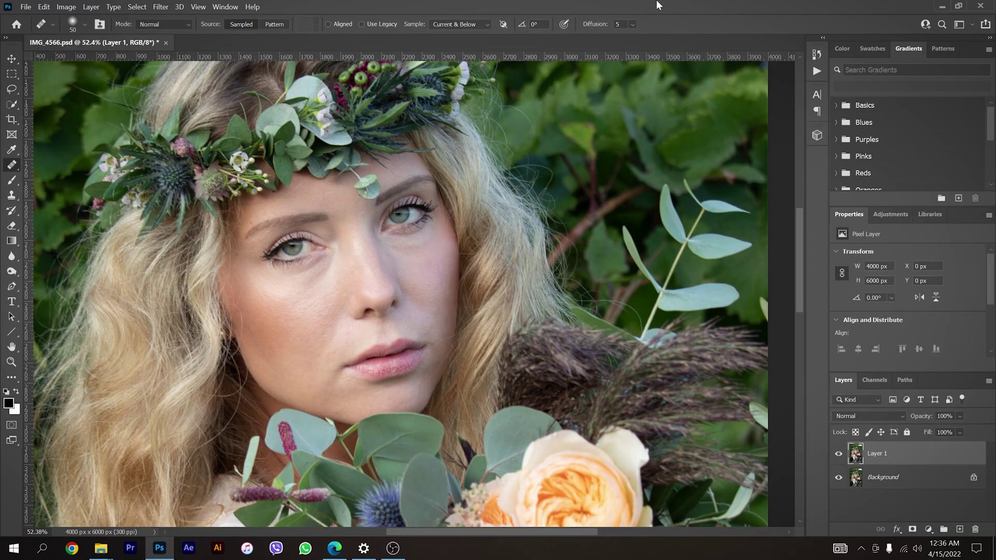
pyautogui.hotkey('ctrl', 'i')
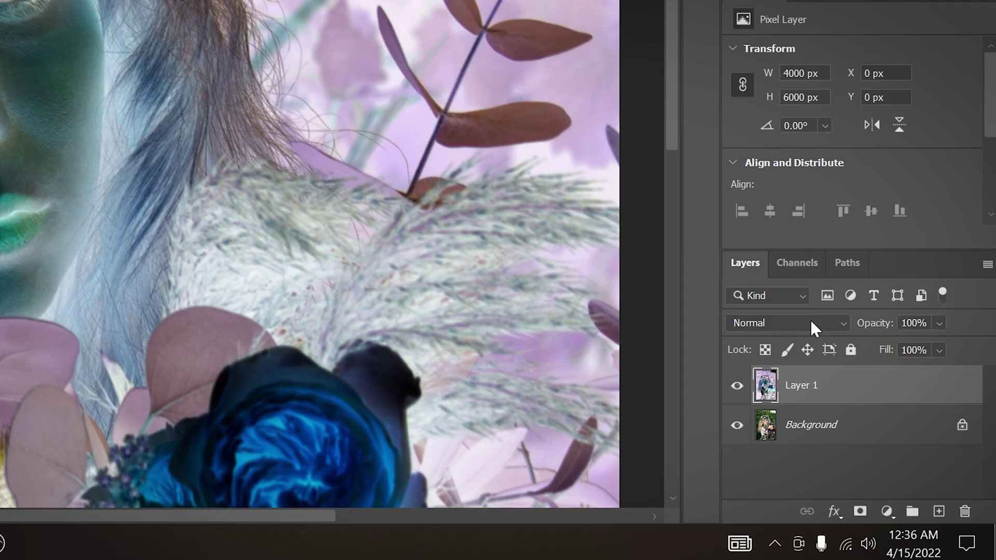
pyautogui.click(881, 416)
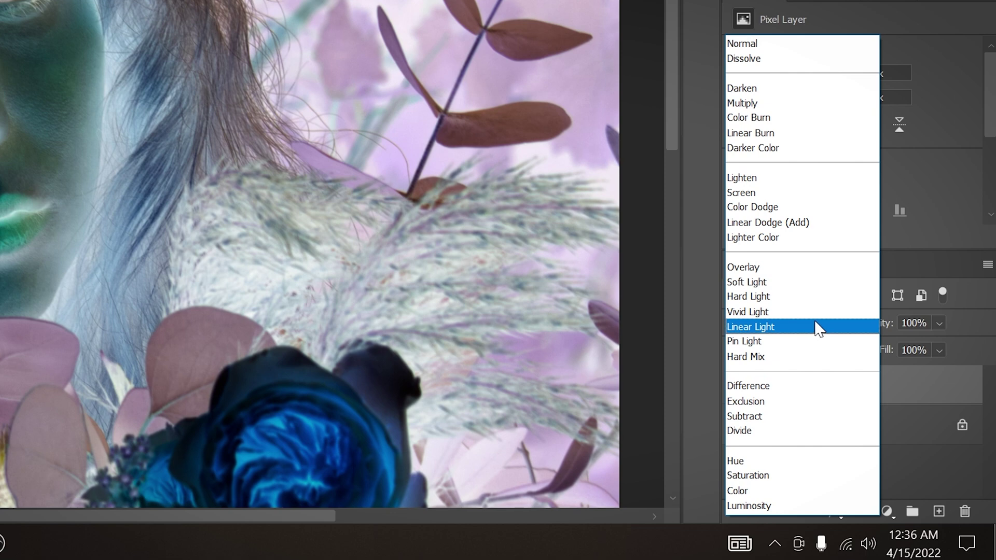
pyautogui.click(815, 313)
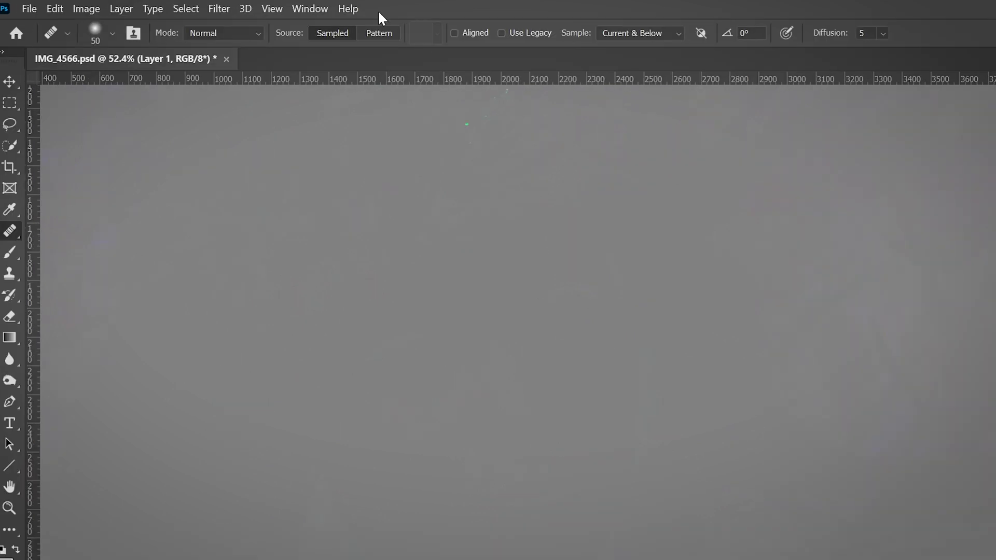
# - Apply a High Pass filter with a 10-pixel radius to Layer 1
pyautogui.click(218, 8)
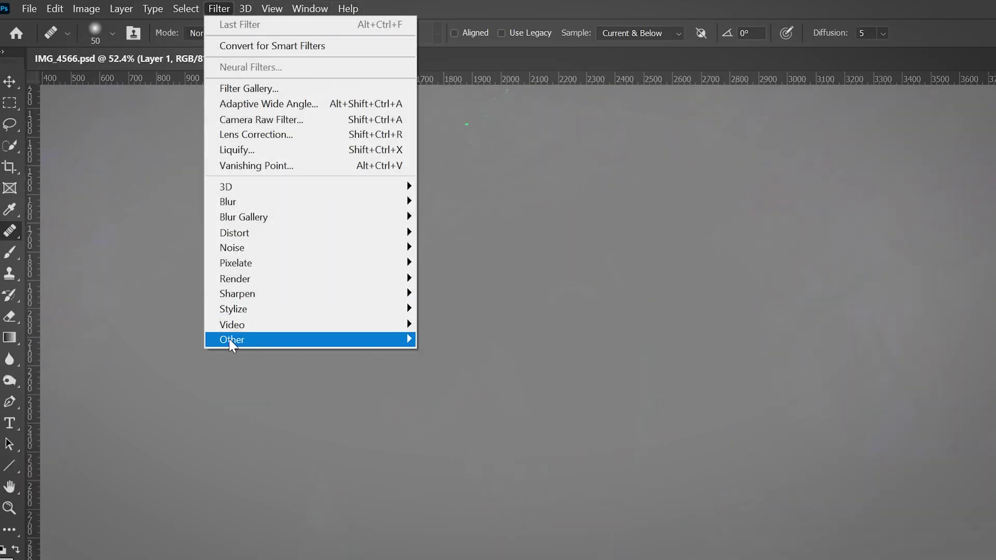
pyautogui.moveTo(259, 337)
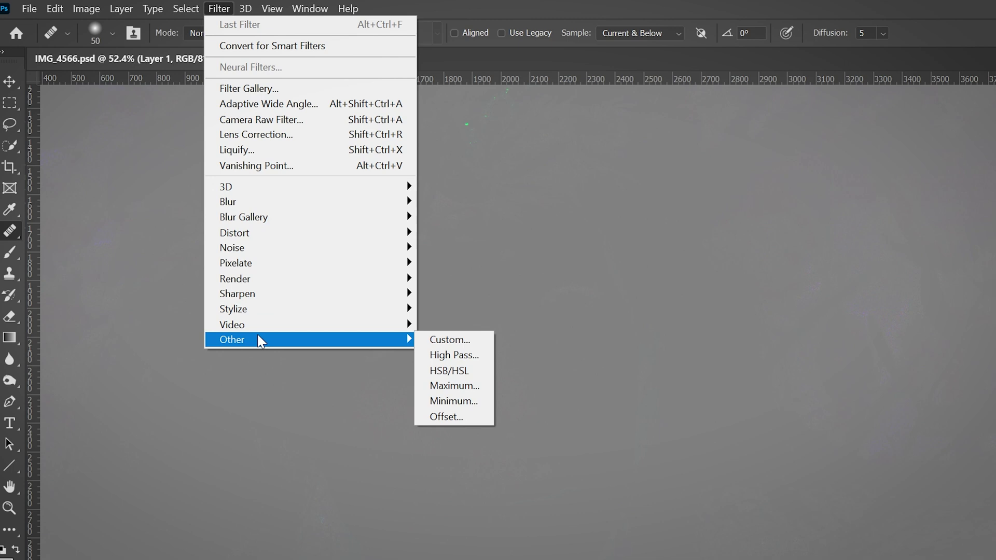
pyautogui.click(454, 354)
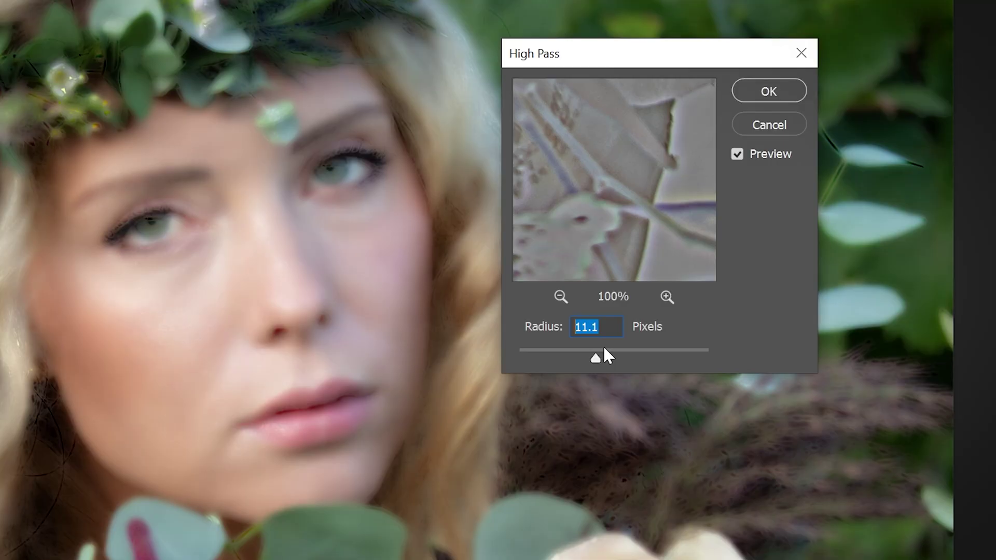
pyautogui.moveTo(601, 351); pyautogui.dragTo(613, 352)
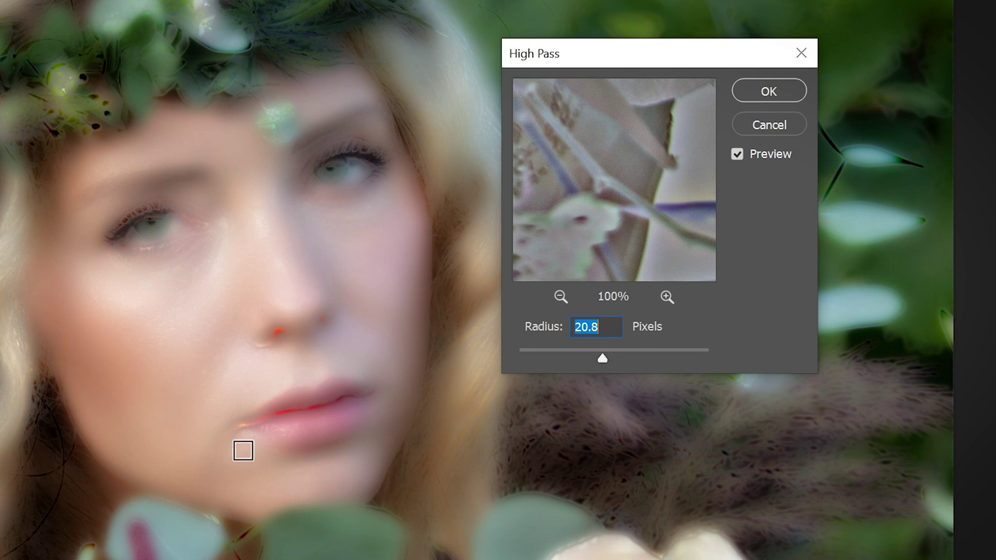
pyautogui.write('15')
pyautogui.press('Tab')
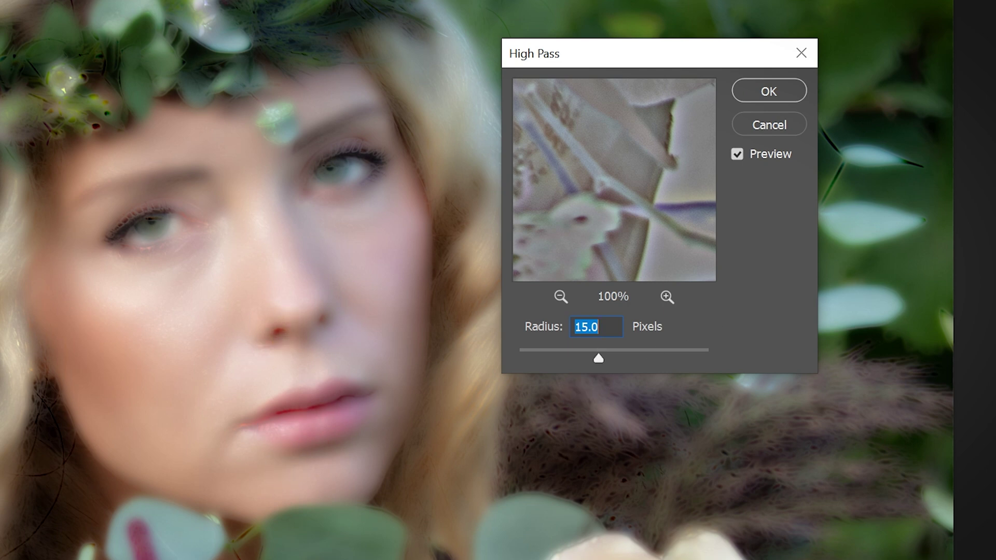
pyautogui.moveTo(598, 357); pyautogui.dragTo(596, 357)
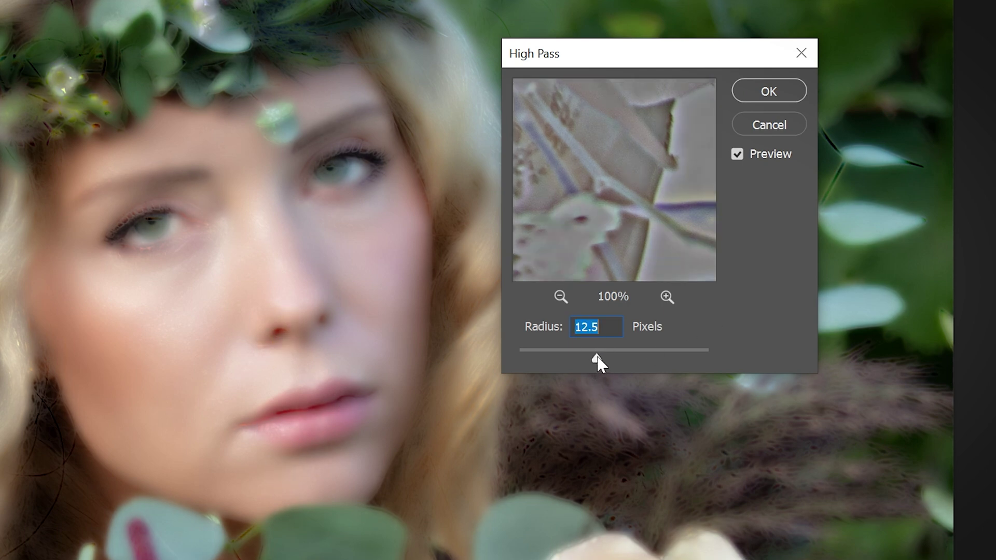
pyautogui.moveTo(596, 356); pyautogui.dragTo(594, 356)
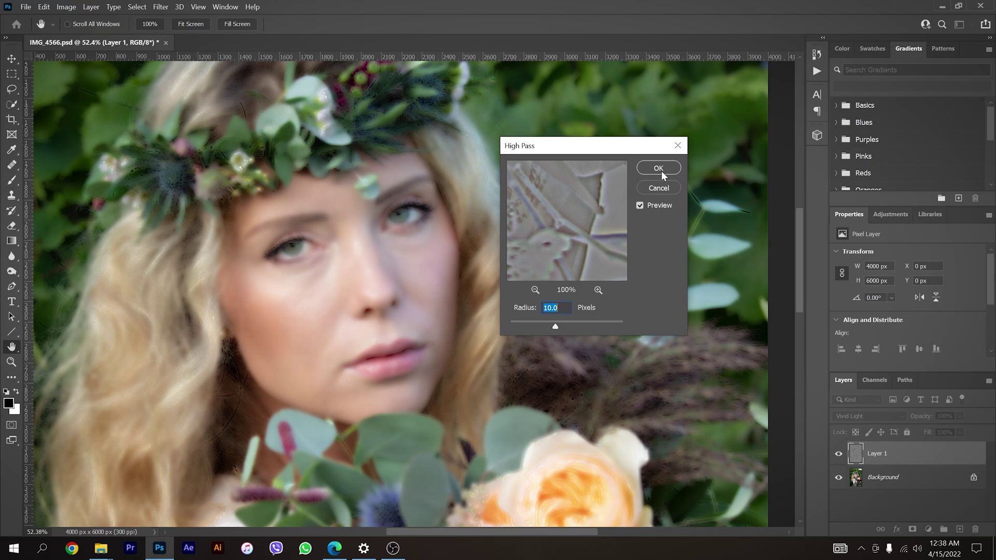
pyautogui.click(658, 169)
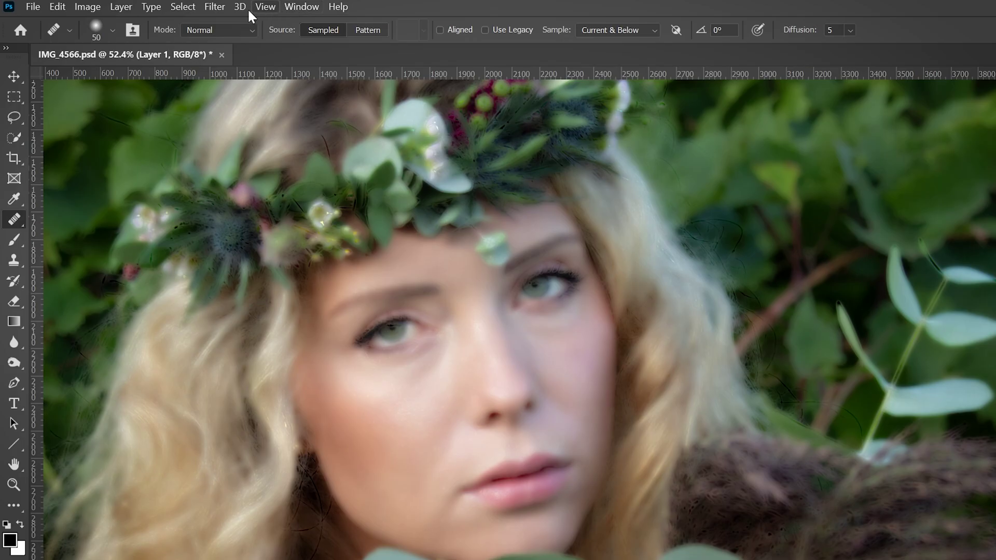
# - Start a Gaussian Blur on Layer 1 and lower its radius to 0.1 pixels
pyautogui.click(222, 8)
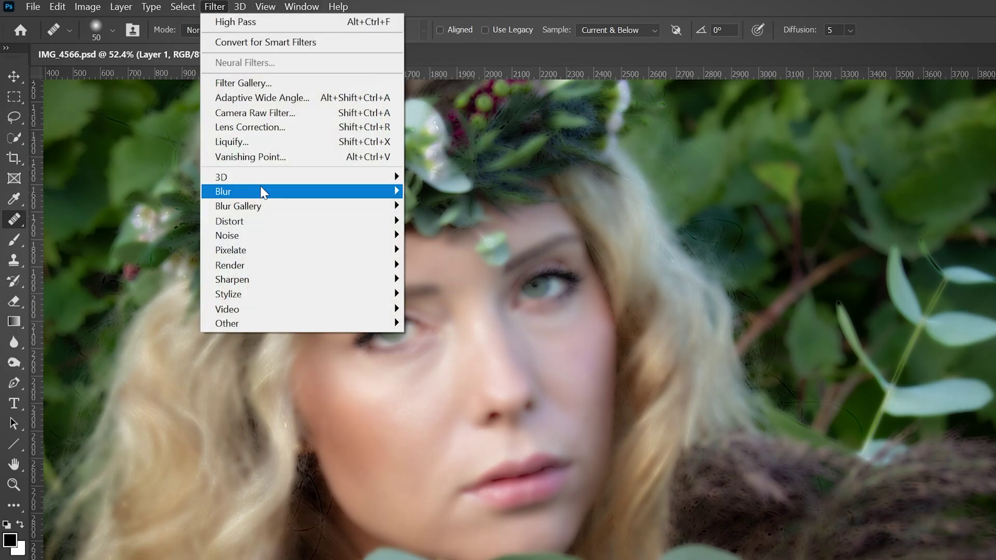
pyautogui.moveTo(250, 202)
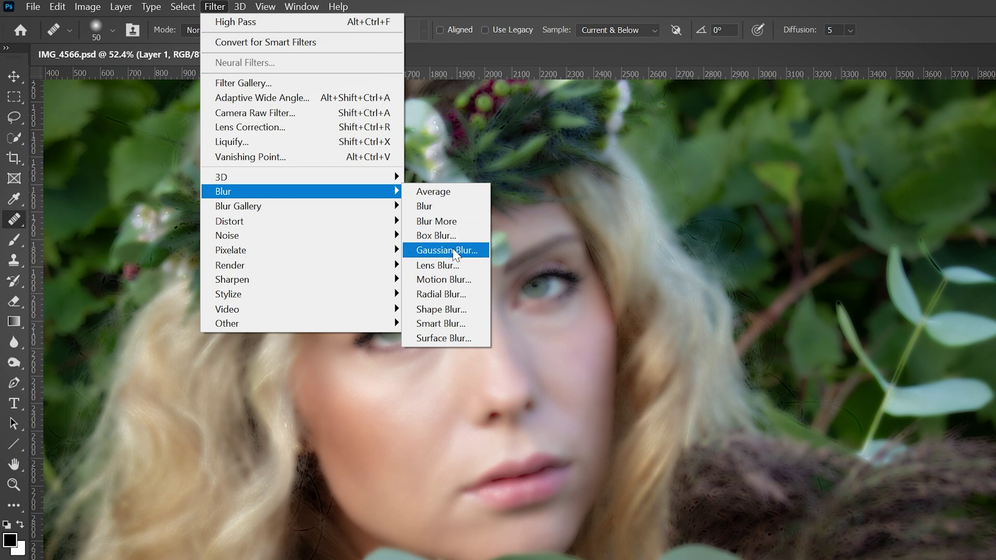
pyautogui.click(446, 250)
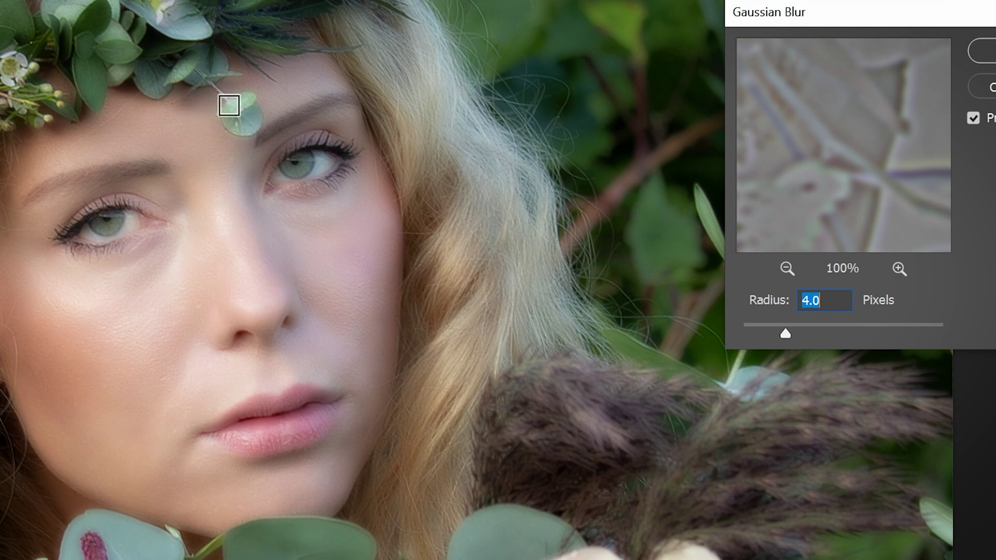
pyautogui.moveTo(786, 335); pyautogui.dragTo(733, 329)
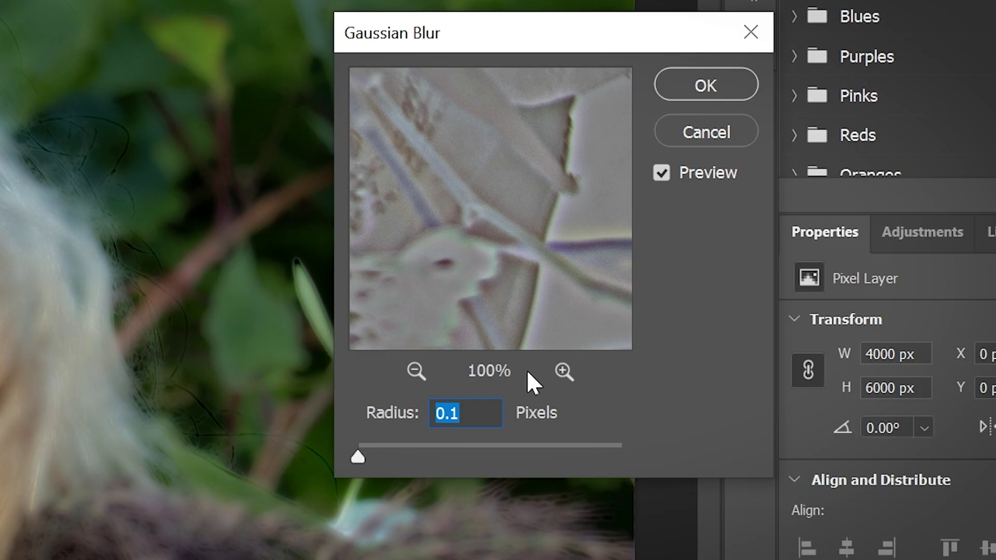
# - Examine the face and its skin texture in the Gaussian Blur preview at several zoom levels, ending at 33%
pyautogui.click(414, 371)
pyautogui.click(414, 370)
pyautogui.click(414, 370)
pyautogui.click(413, 370)
pyautogui.click(414, 369)
pyautogui.moveTo(461, 204); pyautogui.dragTo(536, 200)
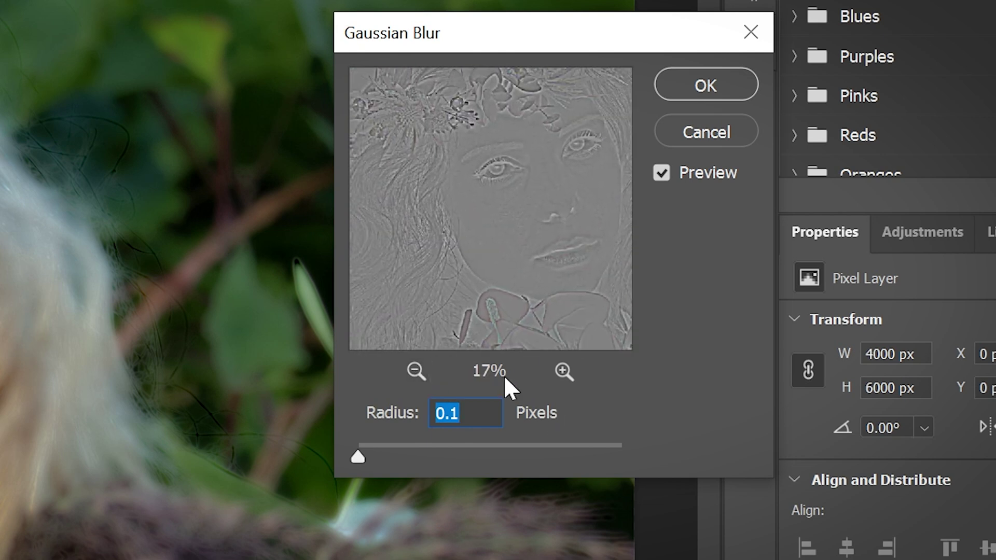
pyautogui.click(564, 371)
pyautogui.click(564, 370)
pyautogui.click(564, 370)
pyautogui.click(564, 371)
pyautogui.click(564, 371)
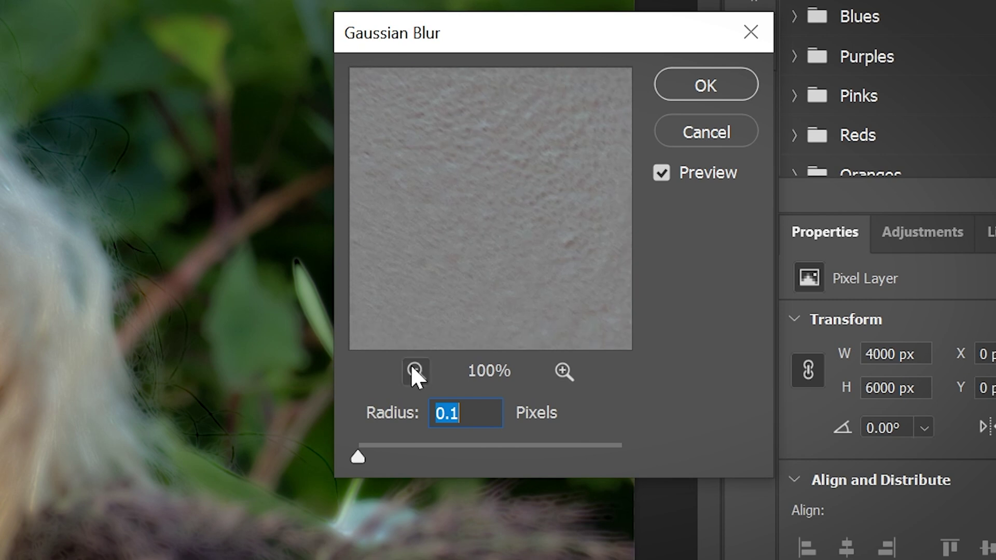
pyautogui.click(415, 371)
pyautogui.click(415, 371)
pyautogui.click(414, 371)
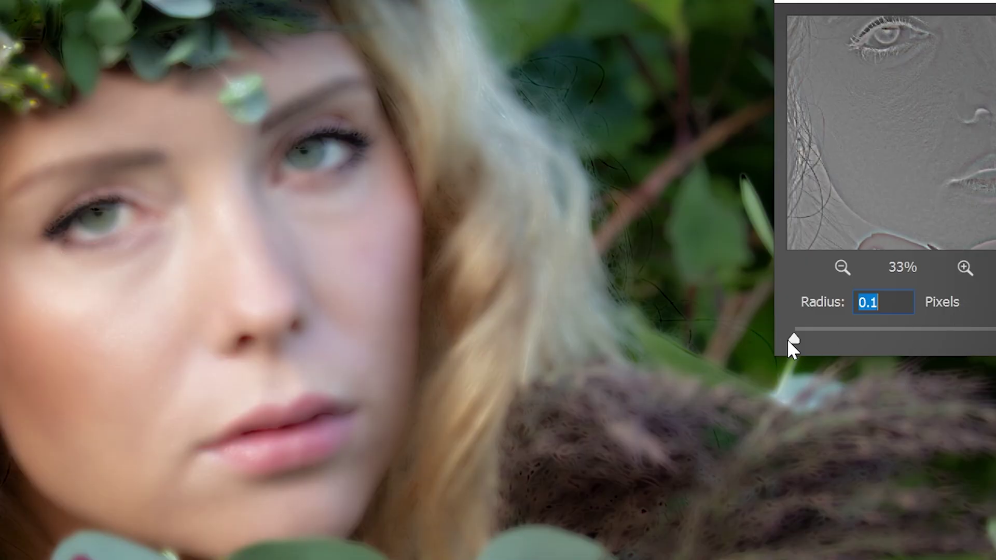
# - Raise the Gaussian Blur radius to 3.4 pixels and apply the filter
pyautogui.moveTo(788, 341); pyautogui.dragTo(834, 336)
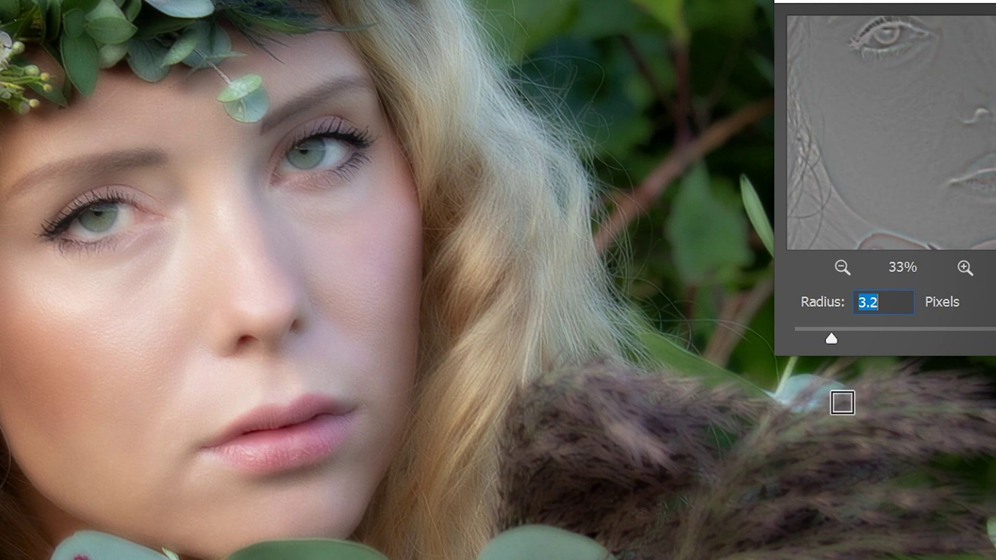
pyautogui.moveTo(831, 338); pyautogui.dragTo(834, 337)
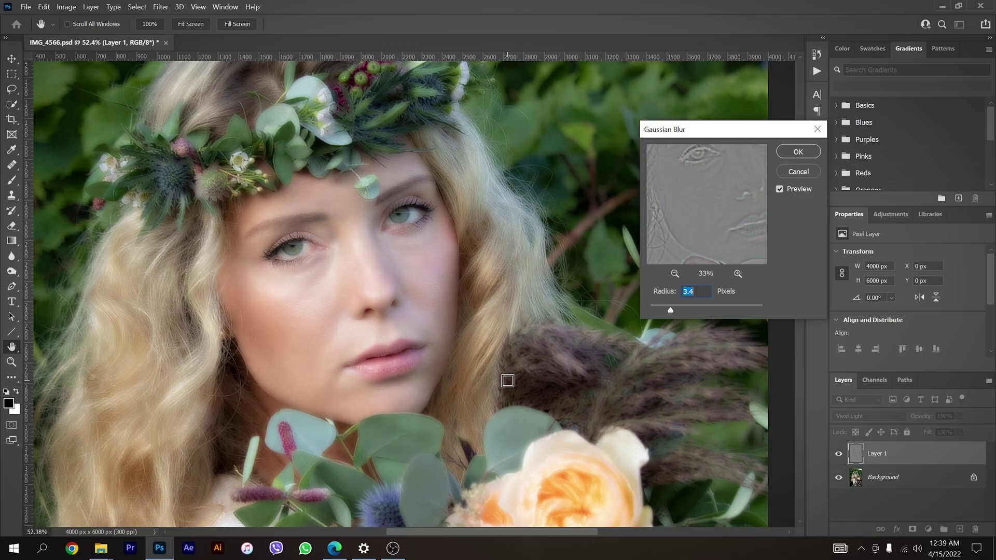
pyautogui.click(797, 152)
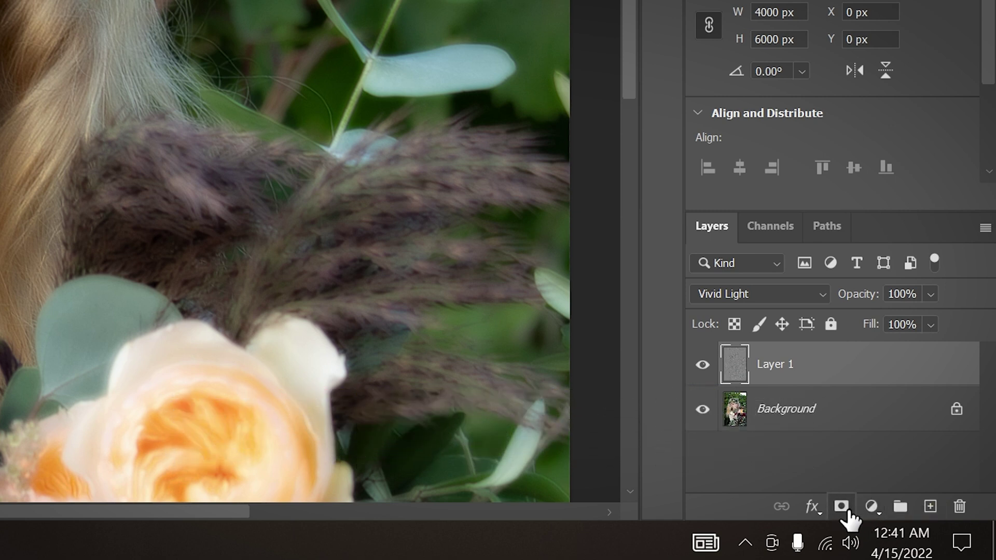
# - Add a black layer mask to Layer 1 and ready the Brush tool with a Soft Round tip and white foreground colour
pyautogui.keyDown('alt'); pyautogui.click(842, 507); pyautogui.keyUp('alt')
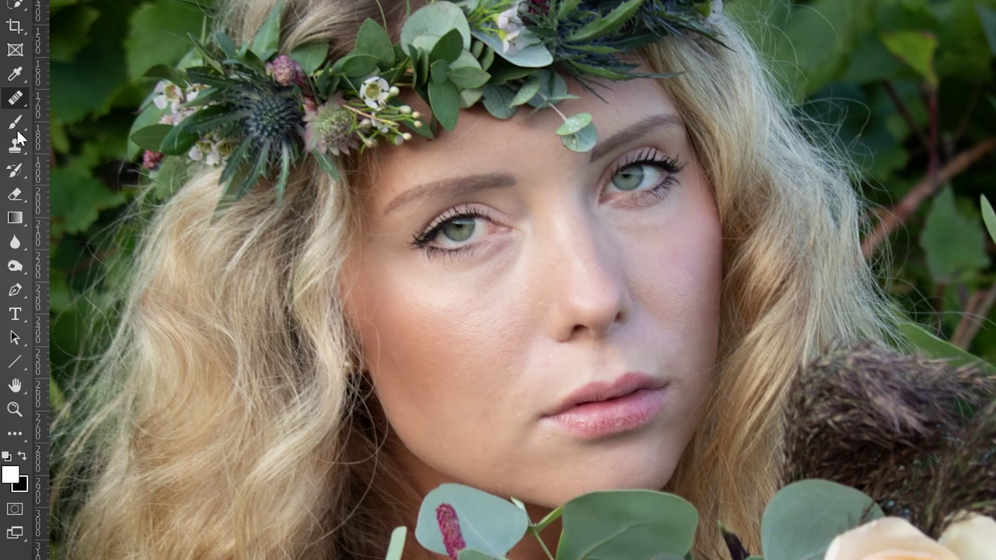
pyautogui.click(19, 124)
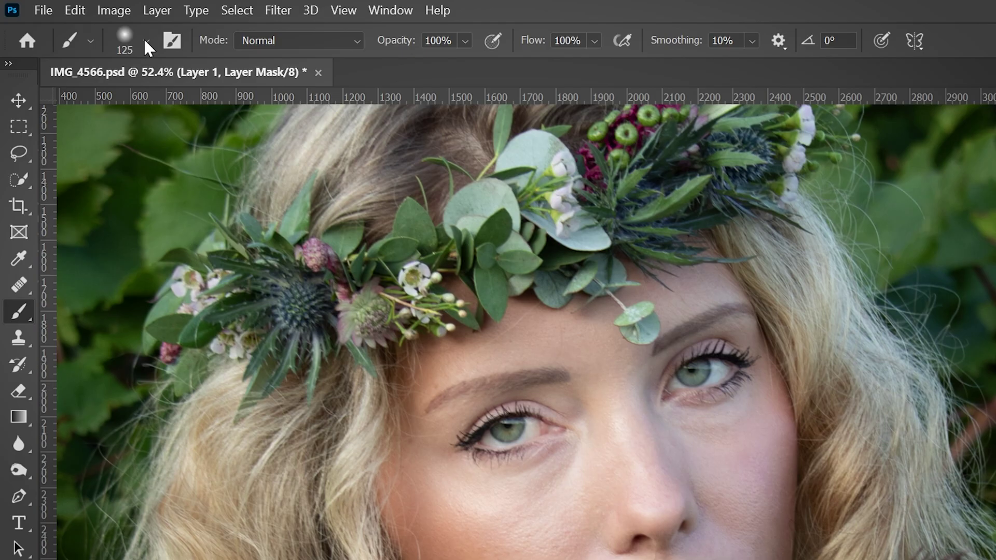
pyautogui.click(144, 40)
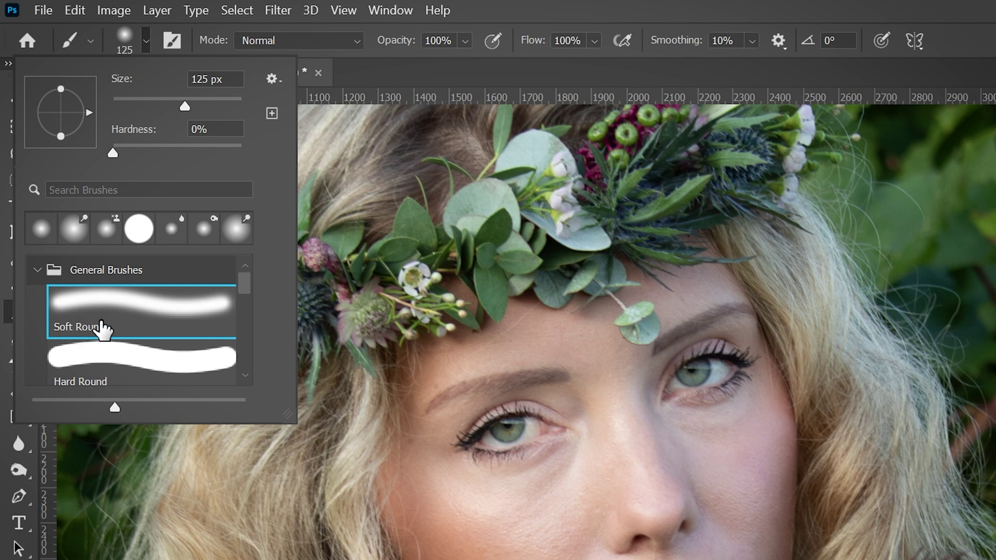
pyautogui.click(568, 3)
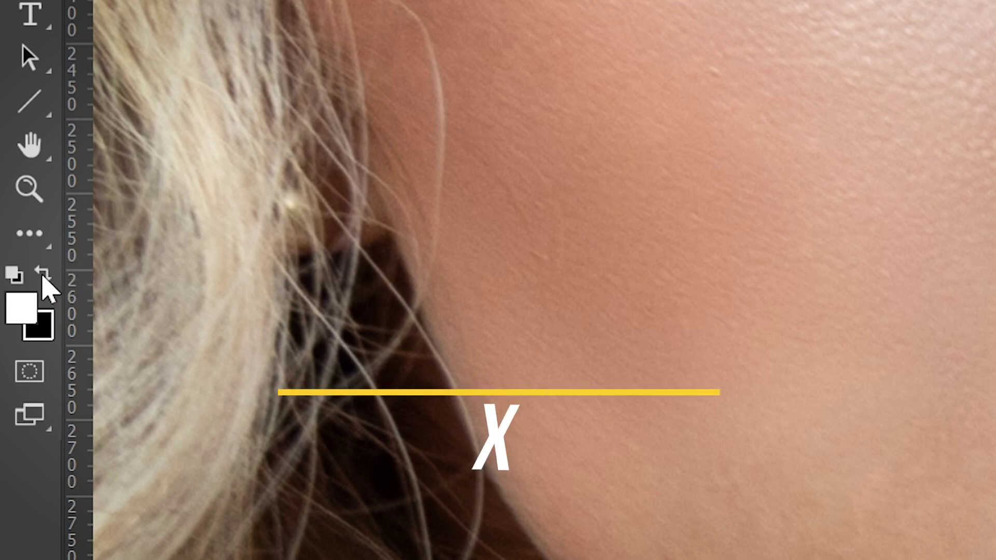
pyautogui.press('x')
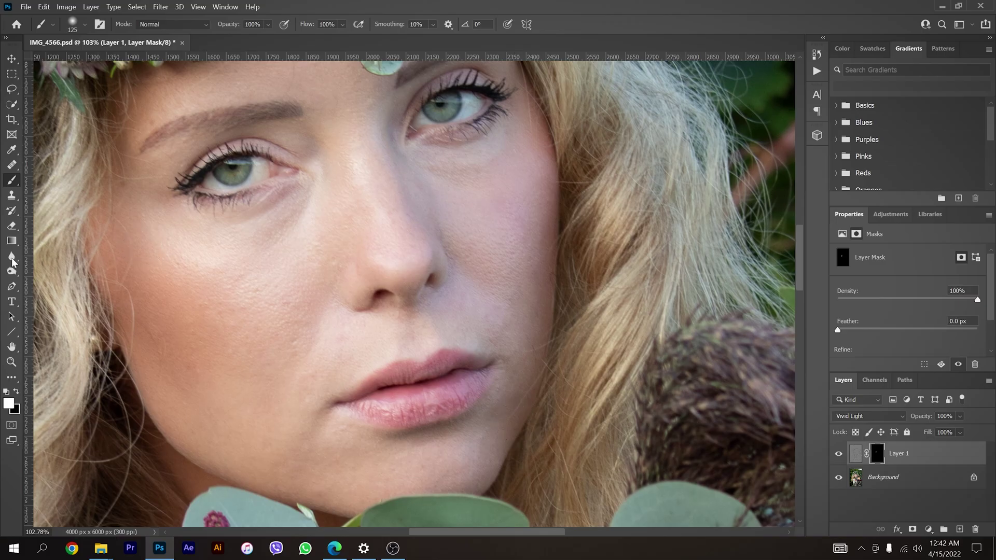
# - Paint white on Layer 1's mask over the facial skin to reveal the smoothing, leaving out the eyes, eyebrows and lips
pyautogui.scroll(-1, 25, 415)
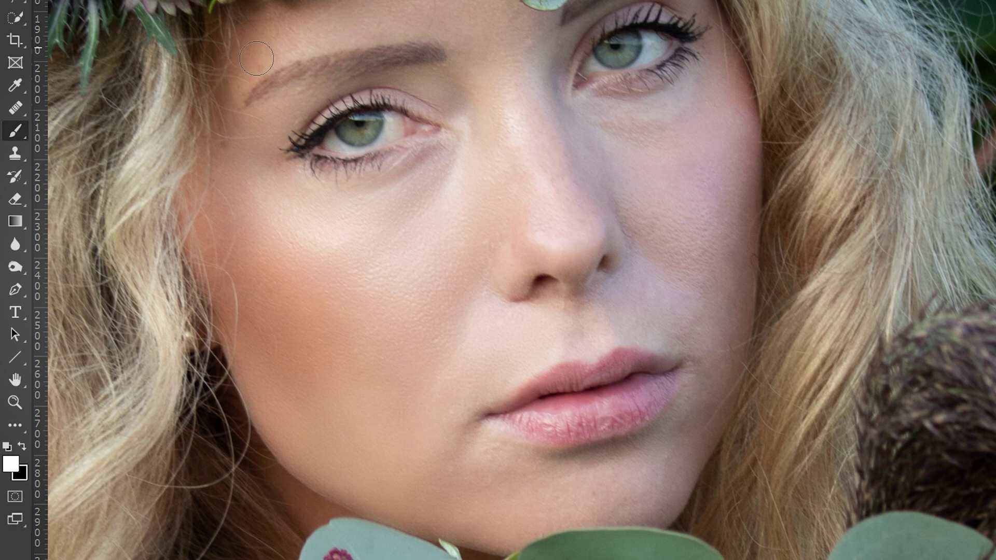
pyautogui.press('space')
pyautogui.moveTo(512, 107)
pyautogui.mouseDown()
pyautogui.moveTo(522, 203)
pyautogui.moveTo(485, 223)
pyautogui.moveTo(713, 349)
pyautogui.moveTo(682, 164)
pyautogui.mouseUp()
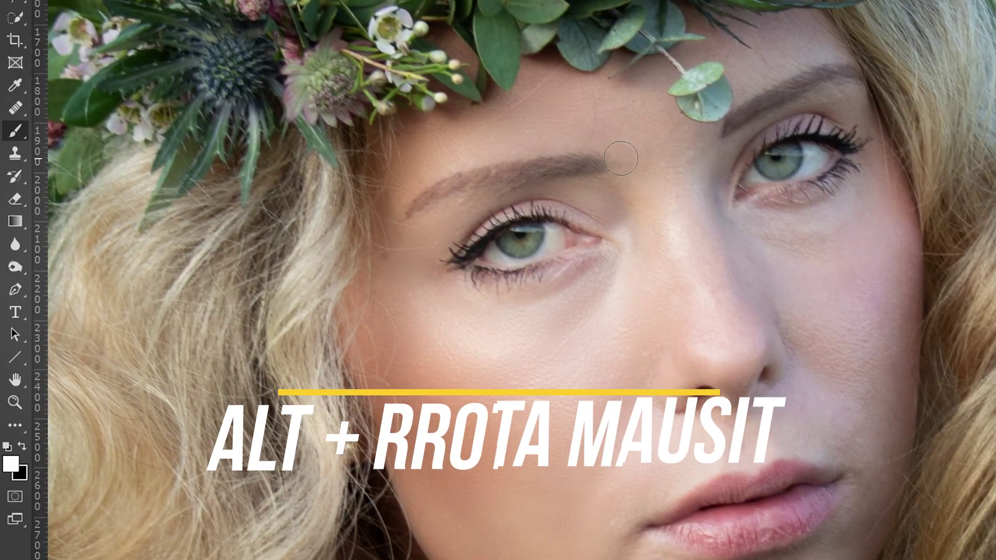
pyautogui.scroll(3, 638, 147)
pyautogui.scroll(-4, 637, 147)
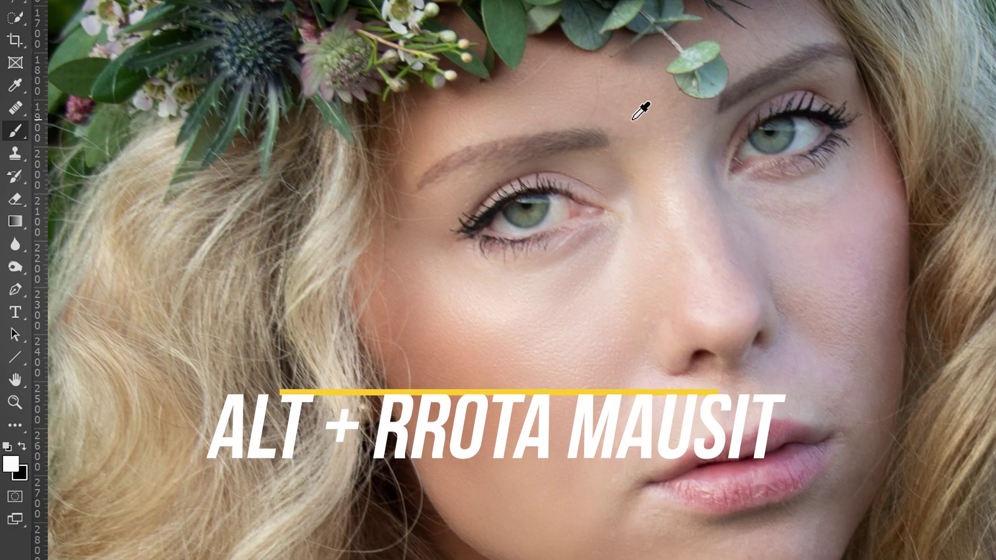
pyautogui.scroll(4, 641, 109)
pyautogui.moveTo(695, 172); pyautogui.dragTo(591, 366)
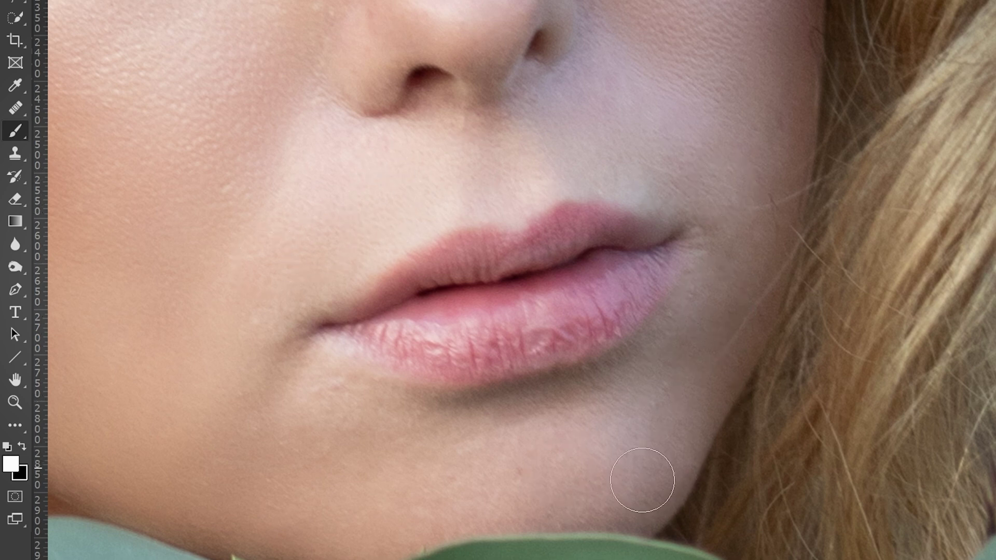
# - Toggle Layer 1's visibility and compare the retouched skin with the original, on the whole portrait and close up
pyautogui.hotkey('ctrl', '0')
pyautogui.scroll(2, 551, 282)
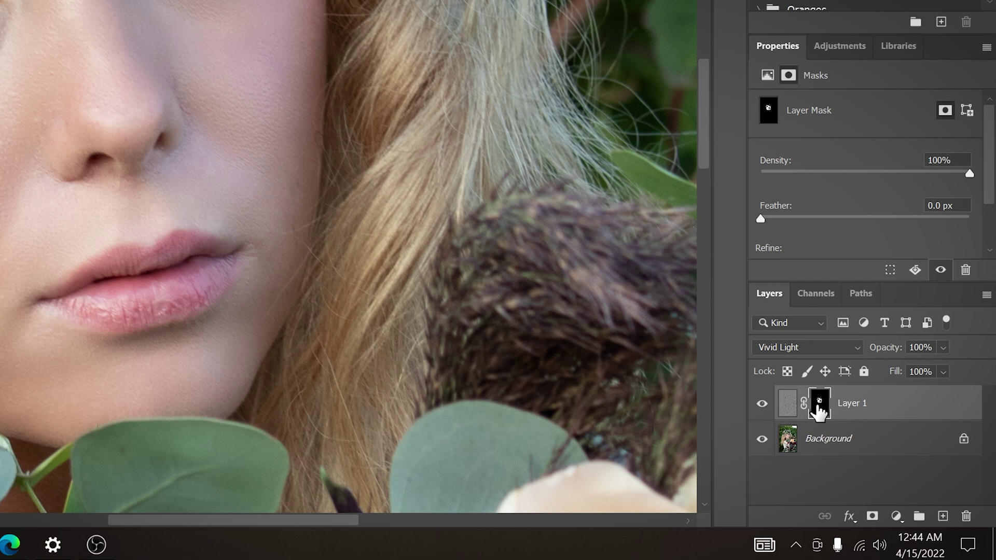
pyautogui.click(760, 405)
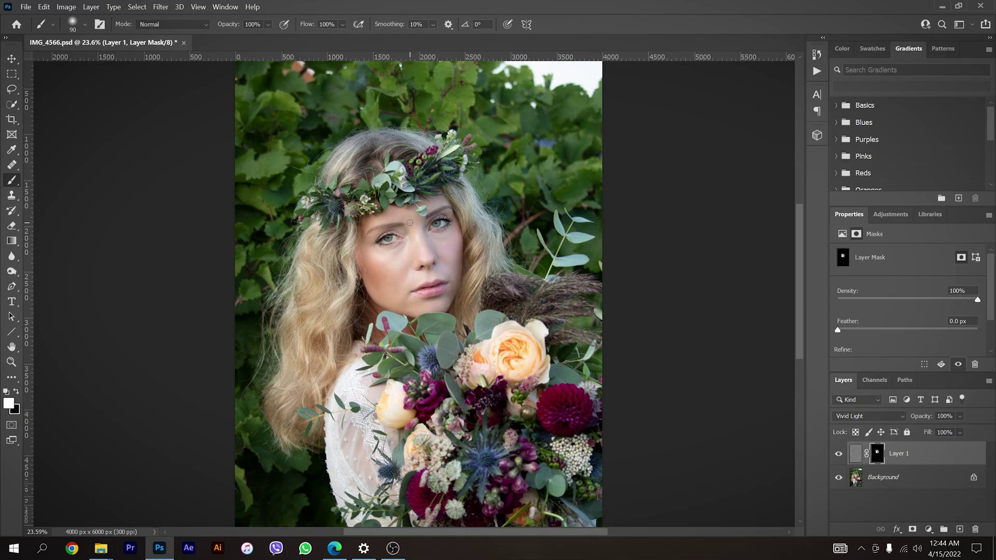
pyautogui.scroll(4, 363, 250)
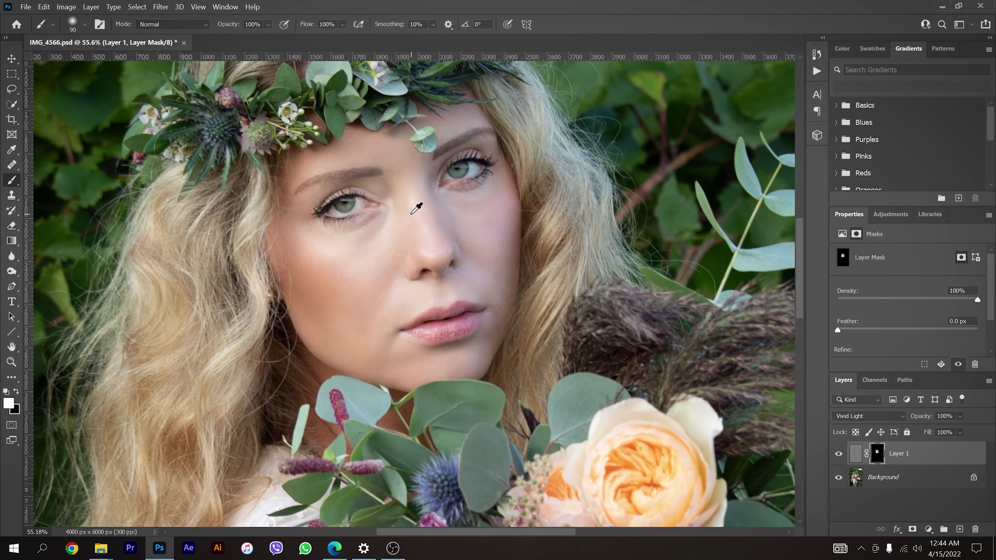